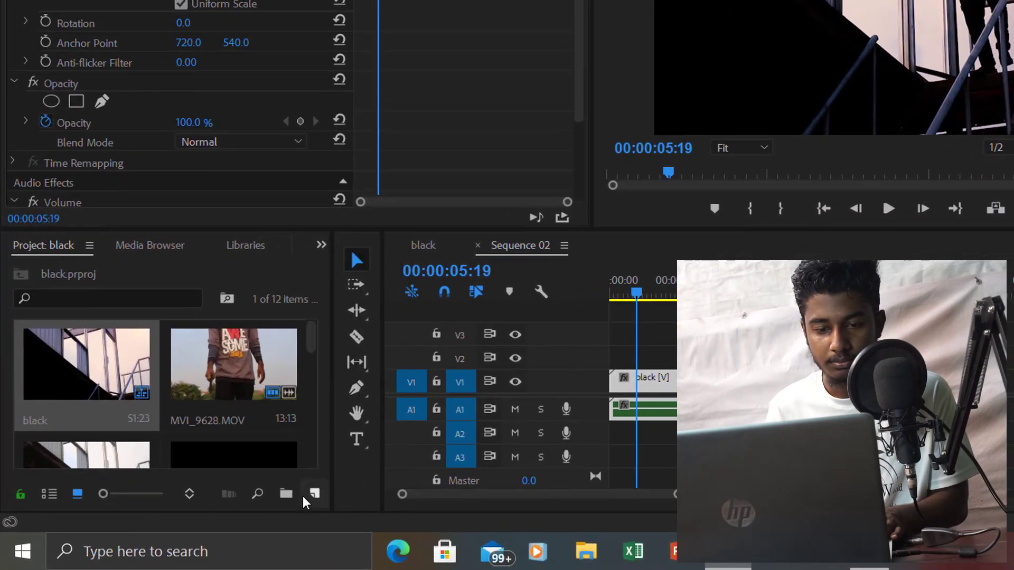
Create a 1440 × 1080, 23.976 fps adjustment layer and place it on V2, stretched over the full length of the black clip
{"action": "left_click", "coordinate": [305, 494]}
{"action": "left_click", "coordinate": [376, 339]}
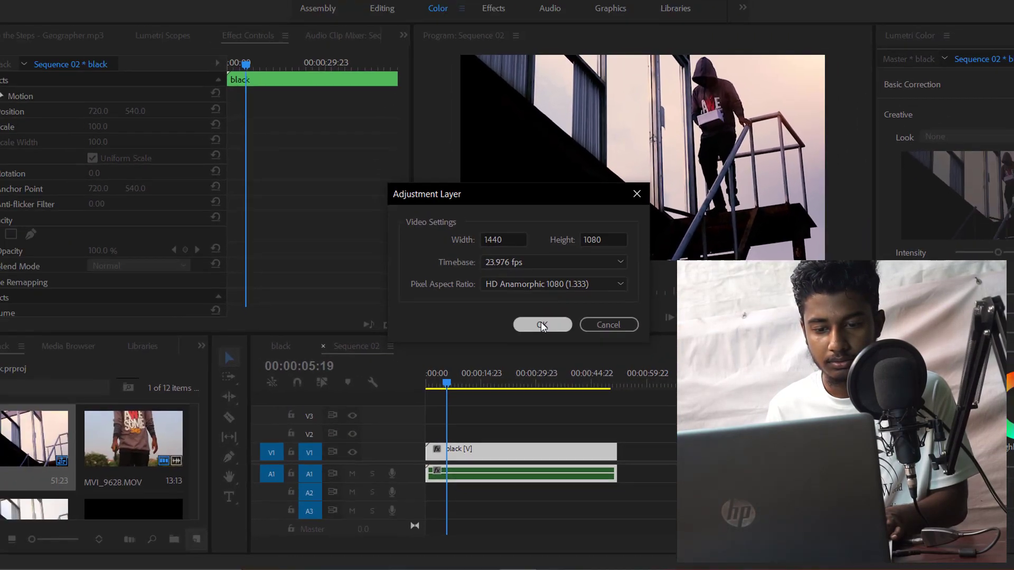
{"action": "left_click", "coordinate": [573, 281]}
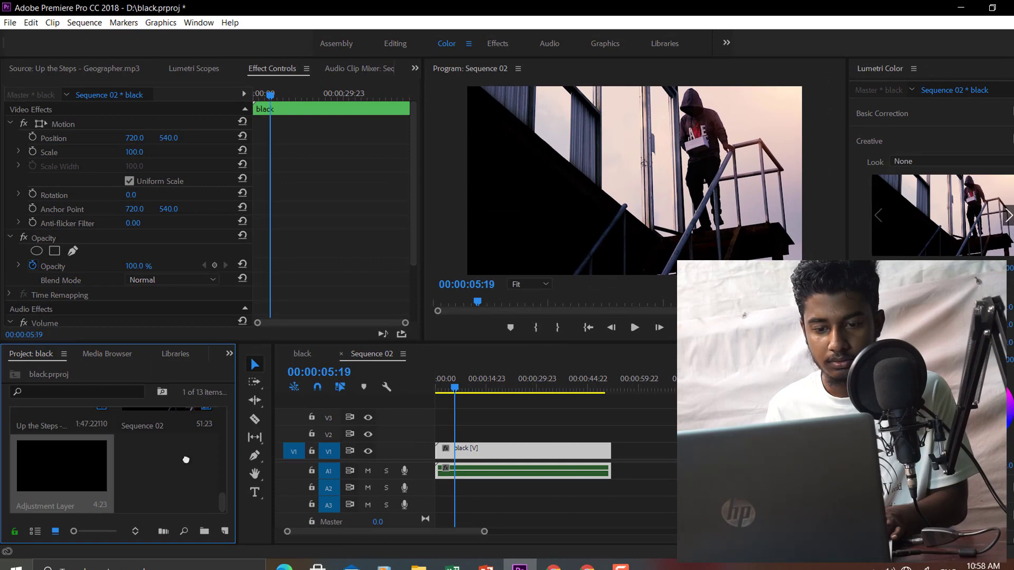
{"action": "left_click_drag", "start_coordinate": [186, 460], "coordinate": [444, 434]}
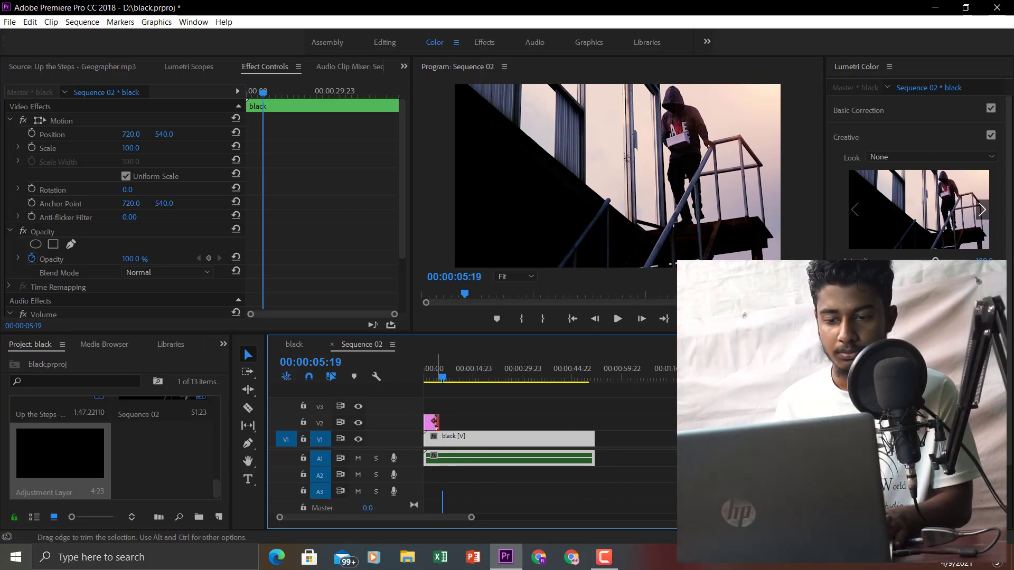
{"action": "left_click_drag", "start_coordinate": [434, 421], "coordinate": [590, 422]}
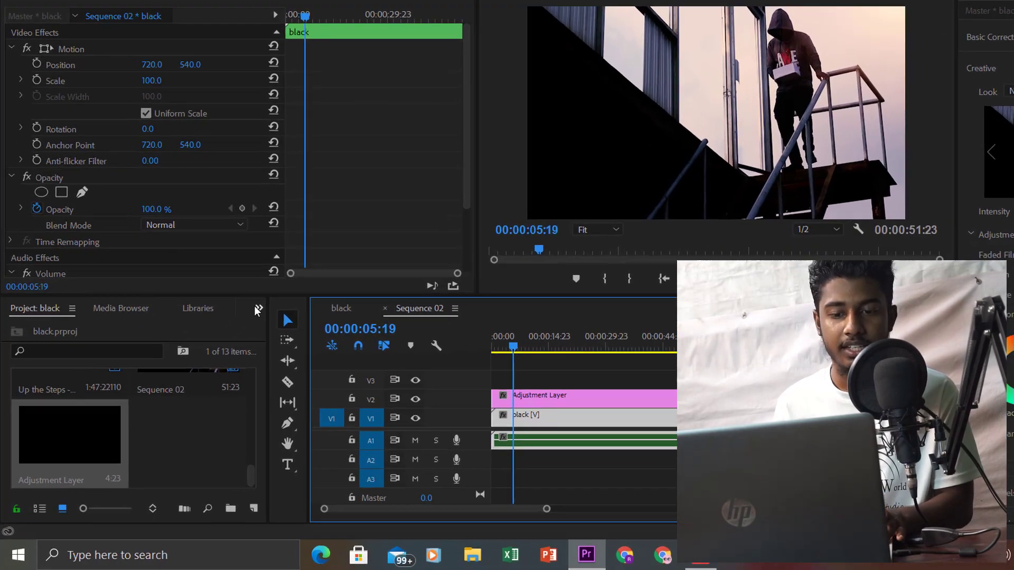
Find the Crop video effect by searching for "crop" and apply it to the adjustment layer on V2
{"action": "left_click", "coordinate": [224, 344]}
{"action": "left_click", "coordinate": [401, 328]}
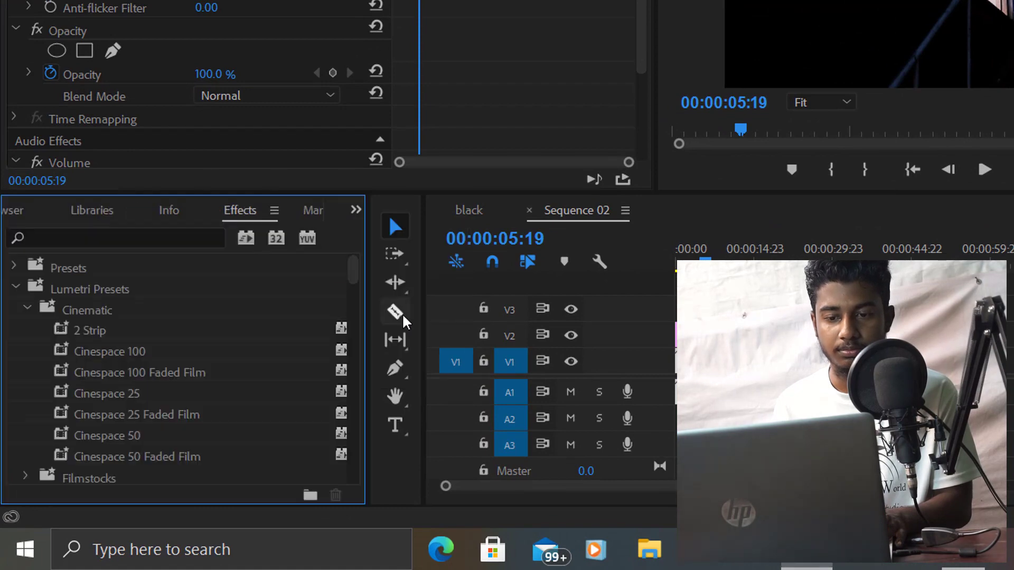
{"action": "left_click", "coordinate": [188, 237]}
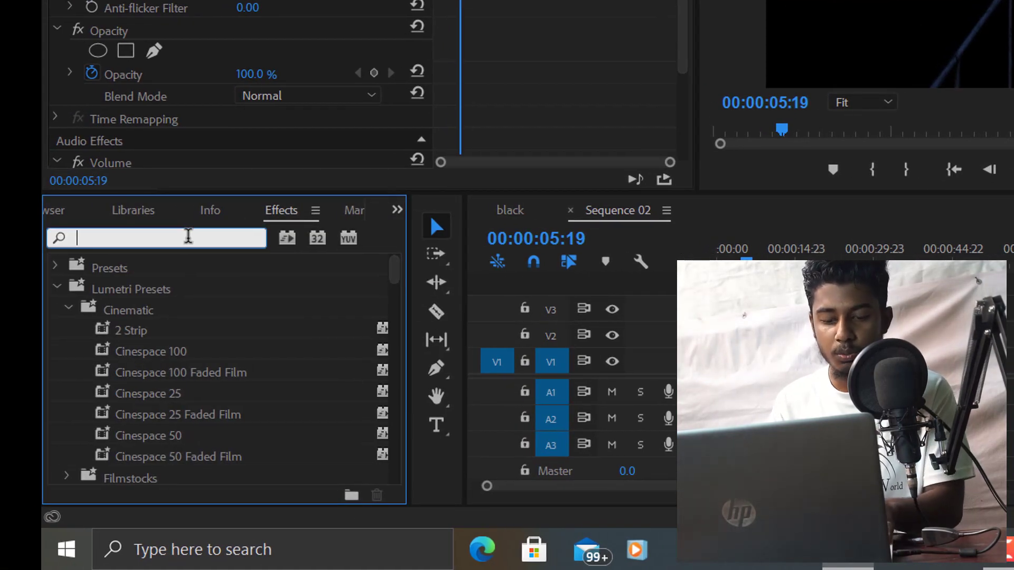
{"action": "type", "text": "crop"}
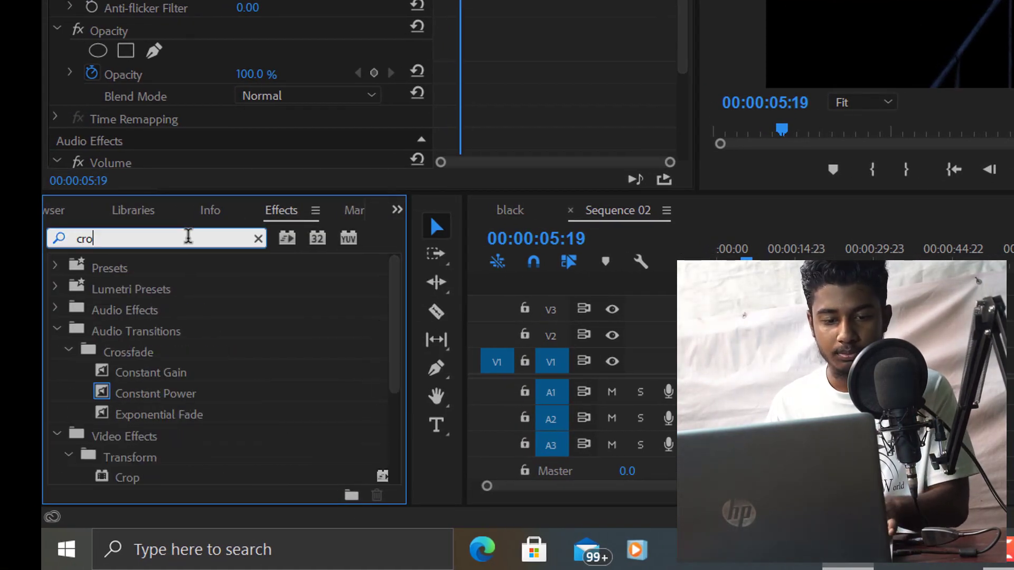
{"action": "left_click_drag", "start_coordinate": [103, 392], "coordinate": [705, 326]}
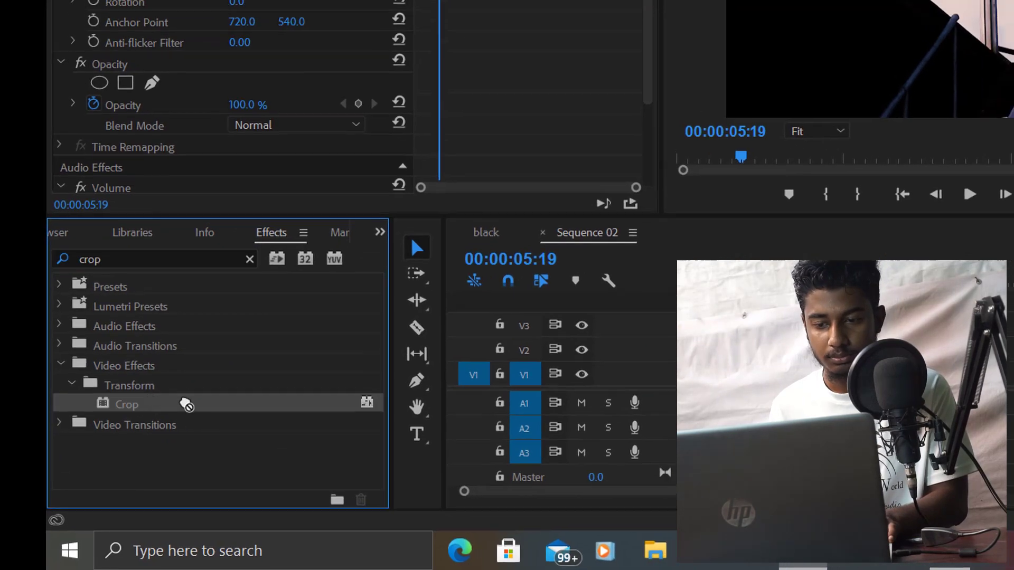
{"action": "left_click_drag", "start_coordinate": [605, 362], "coordinate": [618, 367]}
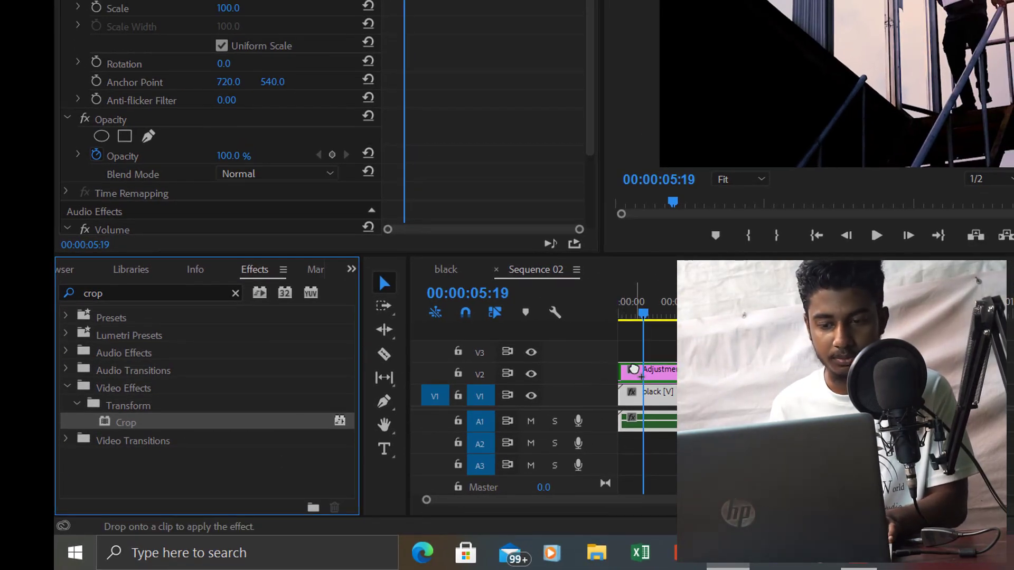
{"action": "left_click_drag", "start_coordinate": [634, 370], "coordinate": [634, 370]}
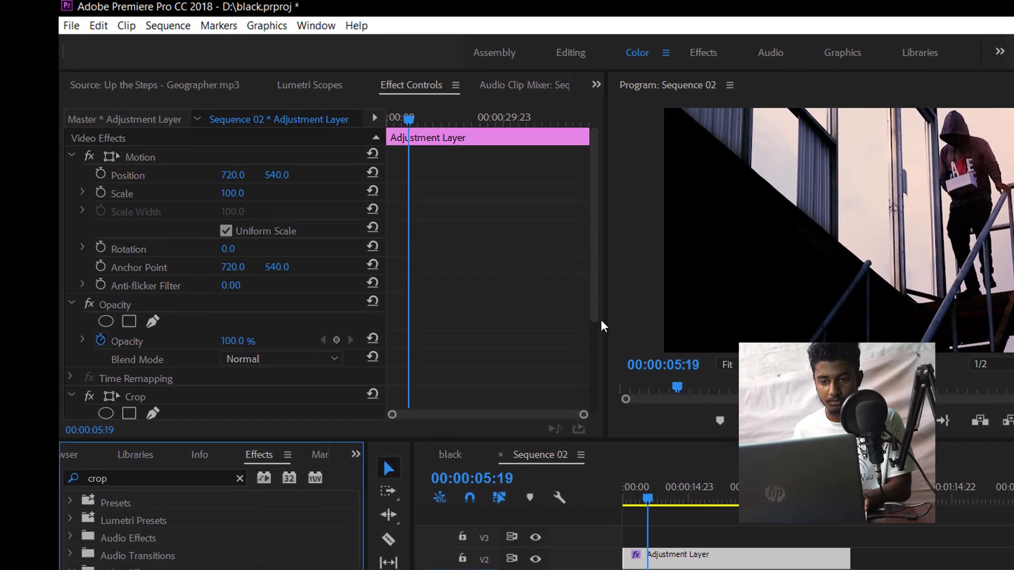
Turn on keyframing for the Crop effect's Top and Bottom values at the start of the sequence, 00:00:00:00
{"action": "left_click_drag", "start_coordinate": [601, 326], "coordinate": [602, 417]}
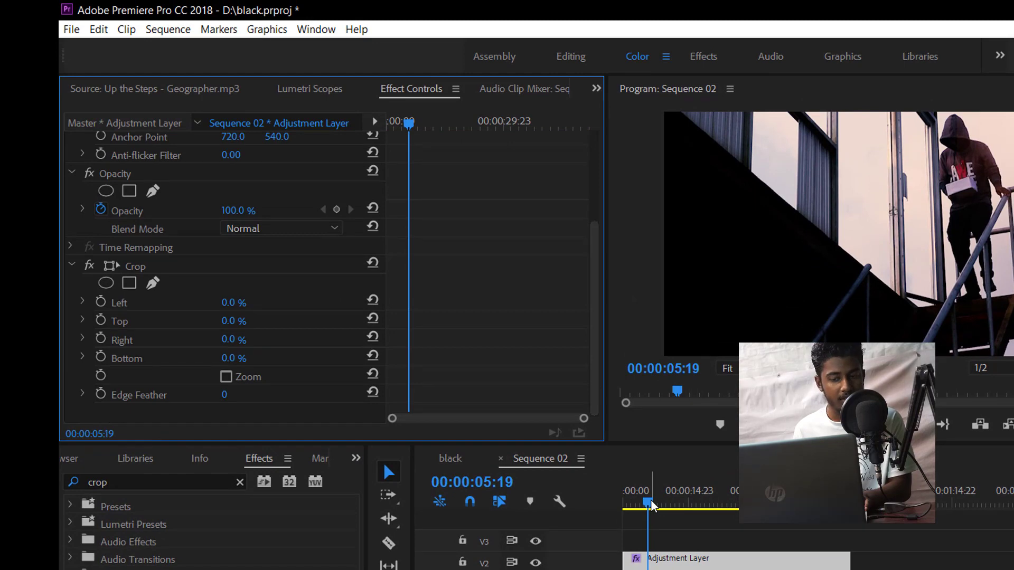
{"action": "left_click_drag", "start_coordinate": [652, 506], "coordinate": [621, 506]}
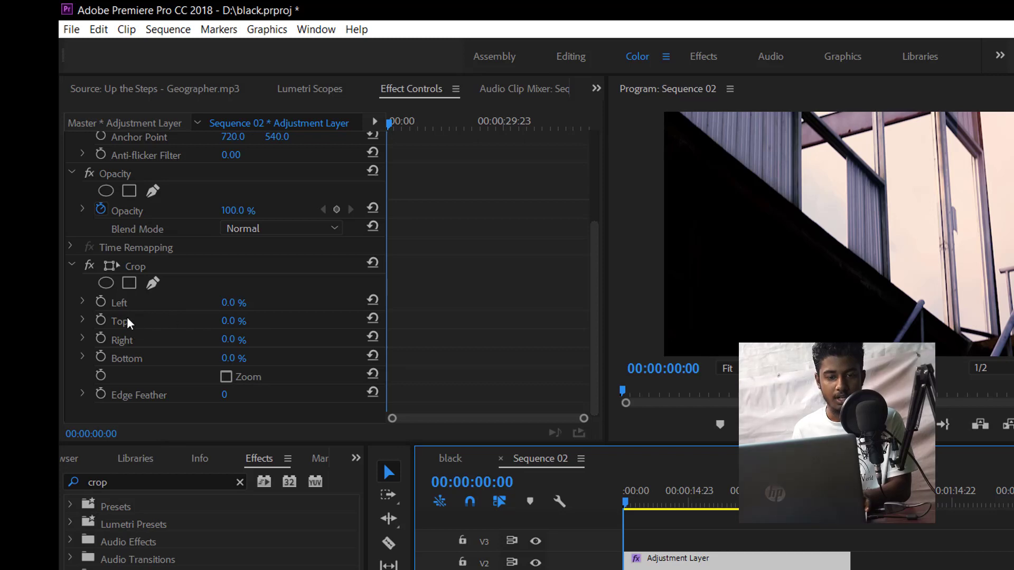
{"action": "left_click", "coordinate": [101, 321]}
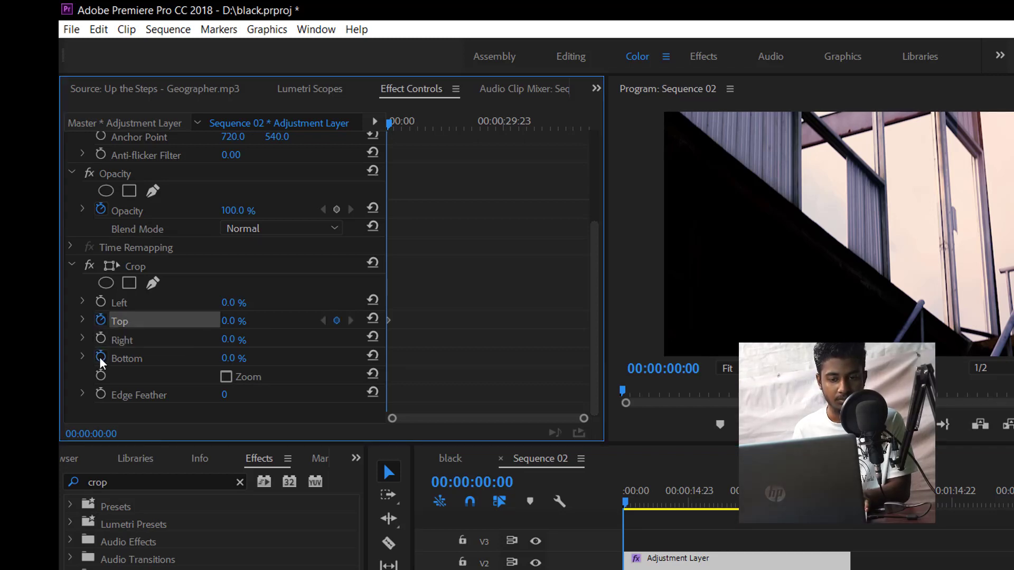
{"action": "left_click", "coordinate": [100, 357]}
Set the Crop effect's Top and Bottom to 49% at the start of the sequence
{"action": "left_click", "coordinate": [247, 322]}
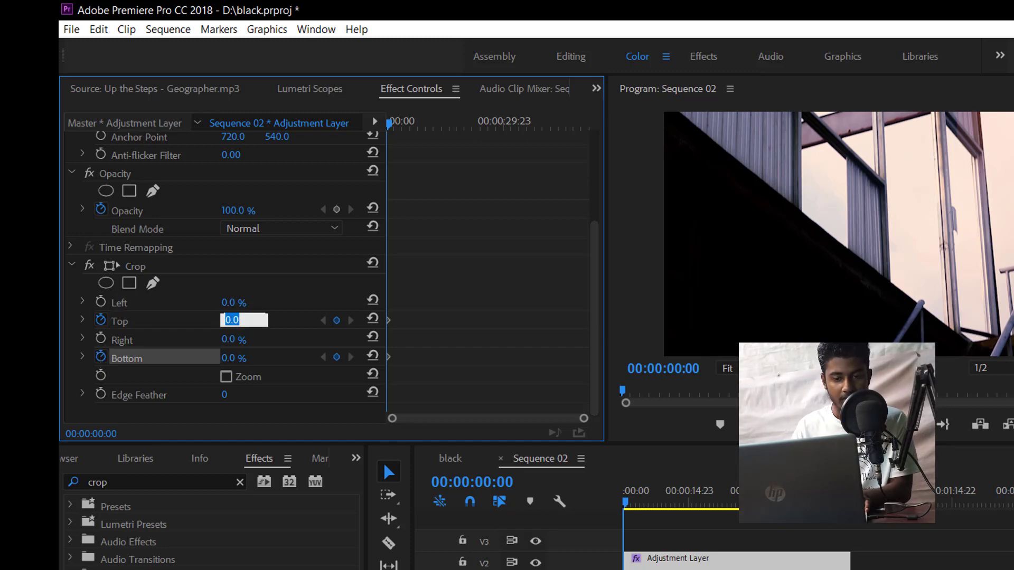
{"action": "type", "text": "49"}
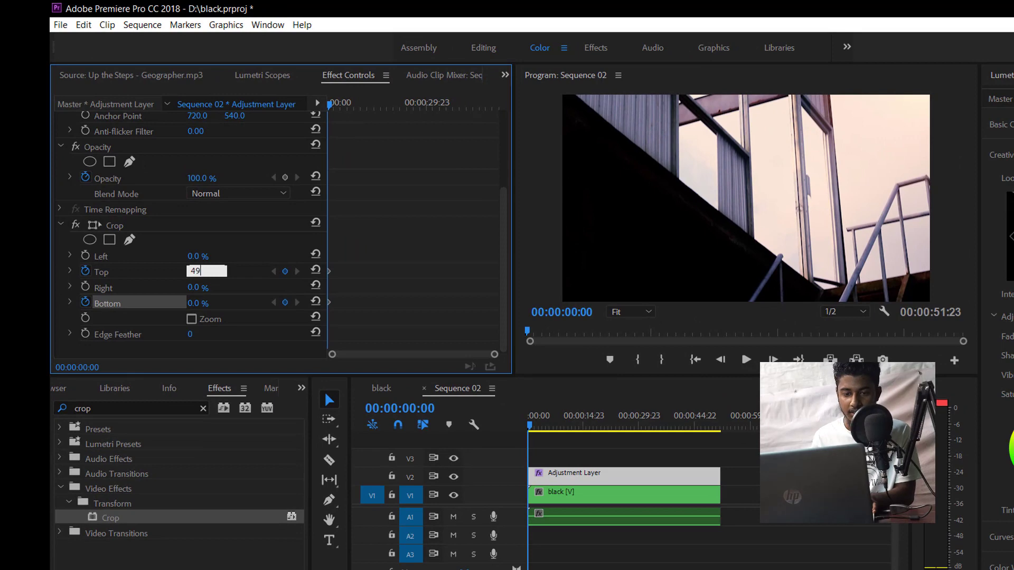
{"action": "key", "text": "Return"}
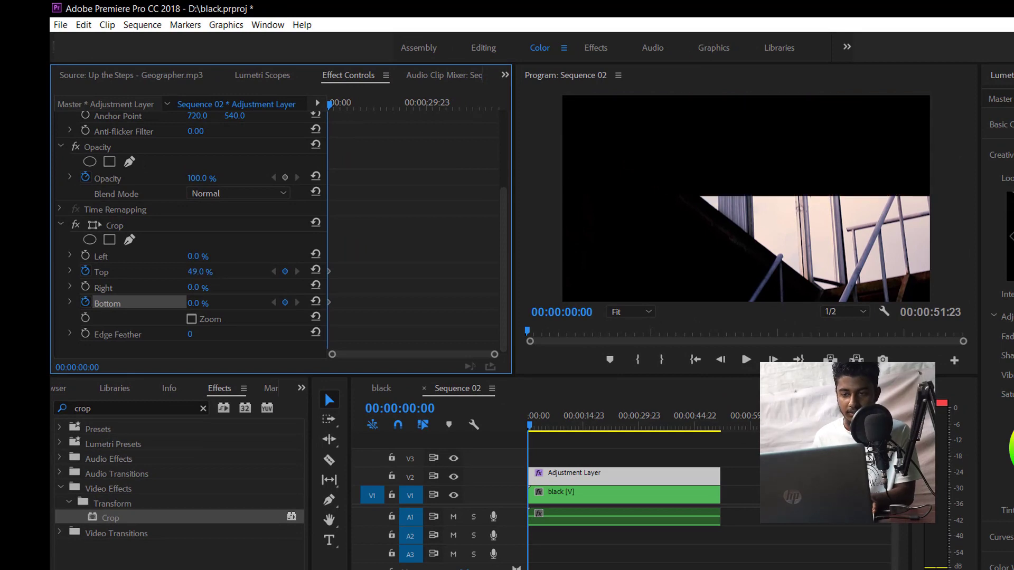
{"action": "left_click", "coordinate": [195, 304]}
{"action": "type", "text": "49"}
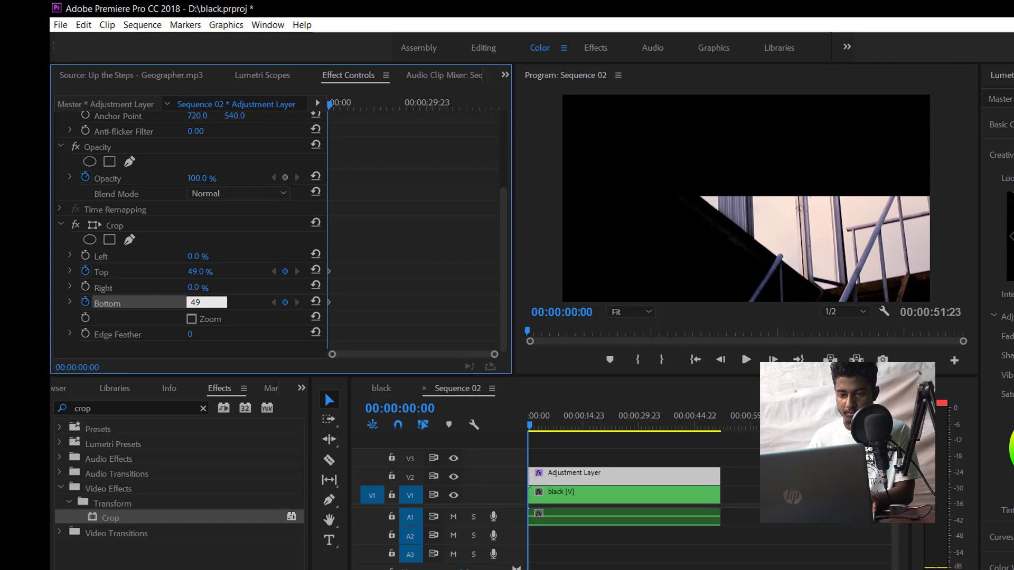
{"action": "key", "text": "Return"}
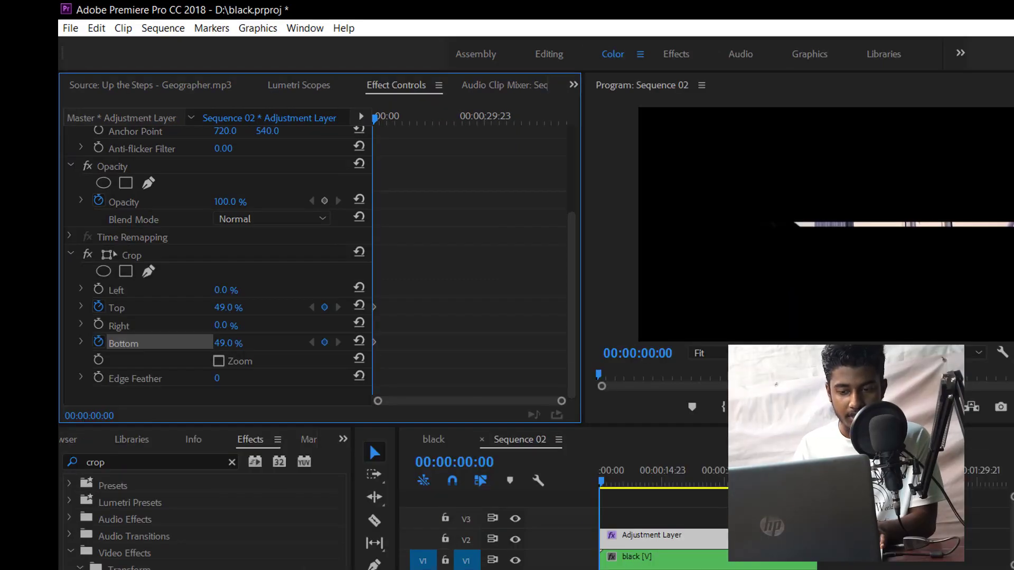
Advance frame by frame to 00:00:00:09 and add keyframes there for the Crop effect's Top and Bottom values
{"action": "key", "text": "Right"}
{"action": "key", "text": "Right"}
{"action": "key", "text": "Right"}
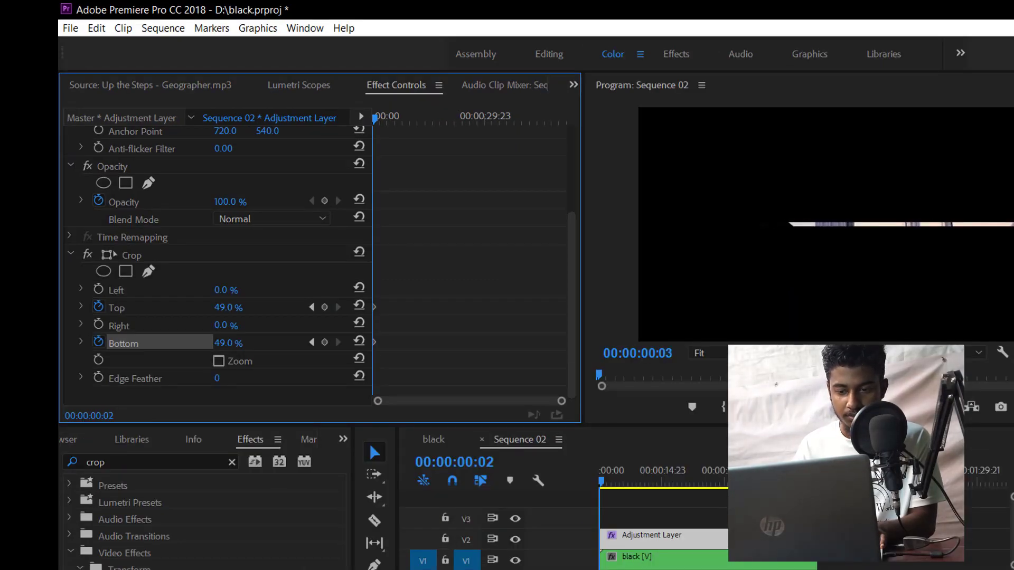
{"action": "key", "text": "Right"}
{"action": "key", "text": "Right"}
{"action": "key", "text": "Right"}
{"action": "key", "text": "Right"}
{"action": "key", "text": "Right"}
{"action": "key", "text": "Right"}
{"action": "key", "text": "Right"}
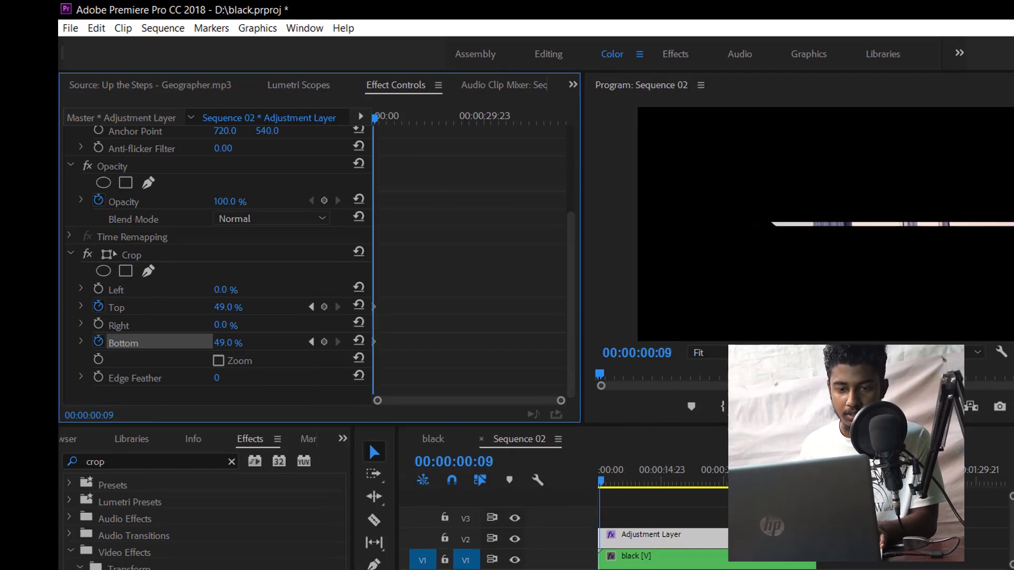
{"action": "left_click", "coordinate": [308, 324]}
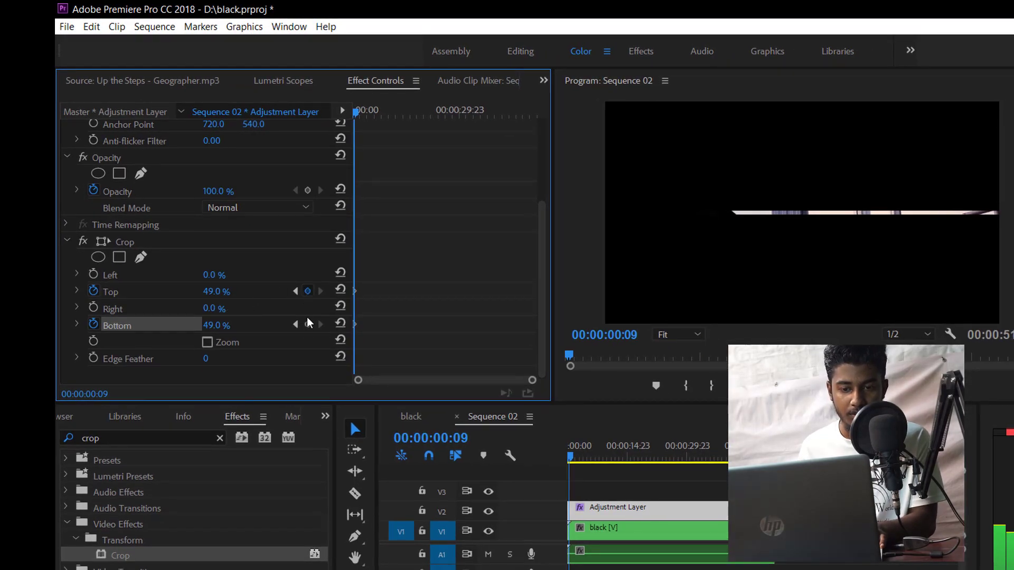
{"action": "left_click", "coordinate": [307, 292]}
Set the Crop effect's Top and Bottom to 35% at the 00:00:00:09 keyframes
{"action": "left_click", "coordinate": [214, 292]}
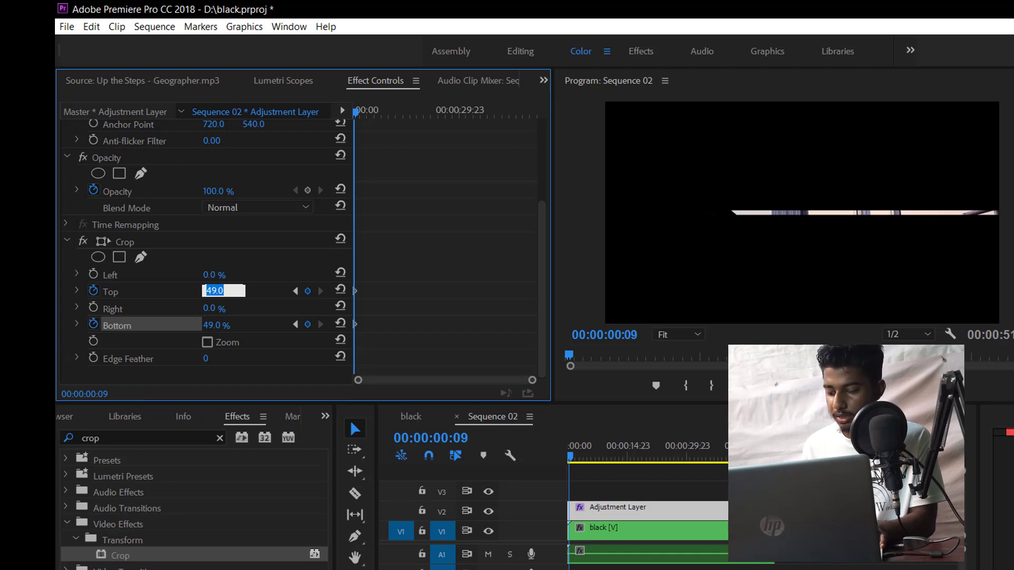
{"action": "type", "text": "35"}
{"action": "key", "text": "Return"}
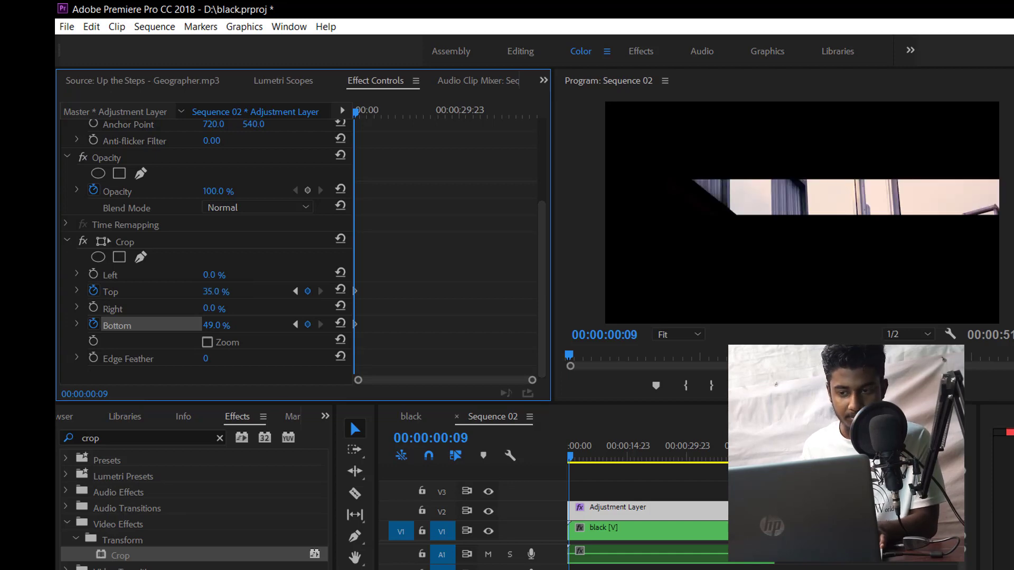
{"action": "left_click", "coordinate": [218, 324]}
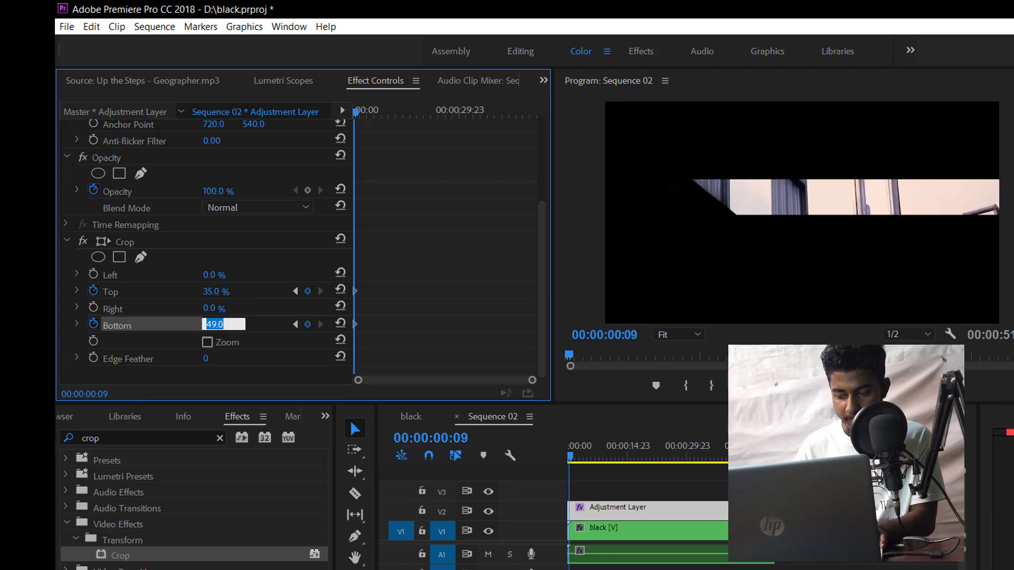
{"action": "type", "text": "35"}
{"action": "key", "text": "Return"}
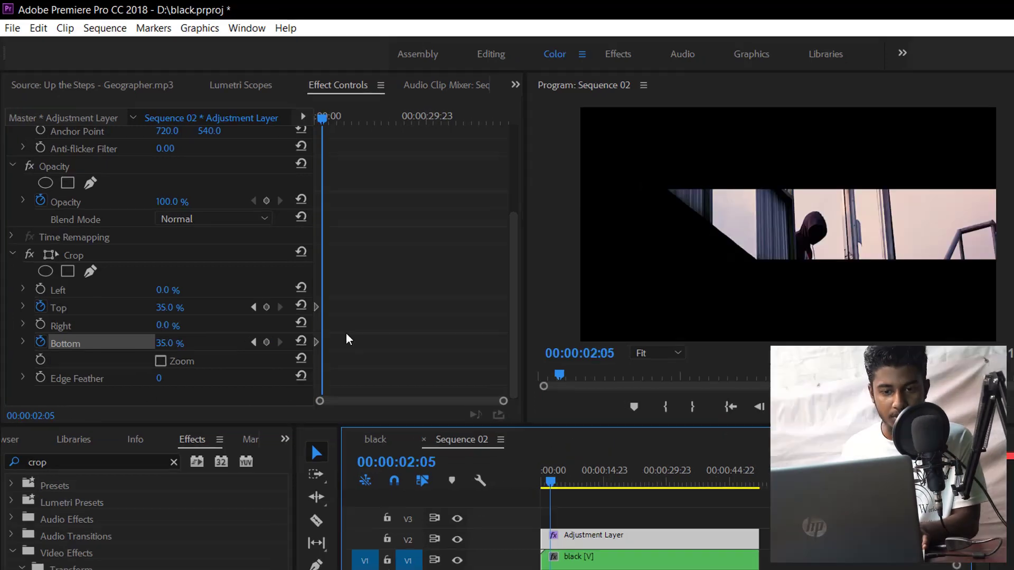
Set the Crop effect's Top and Bottom to 25% at 00:00:02:05
{"action": "left_click", "coordinate": [207, 291]}
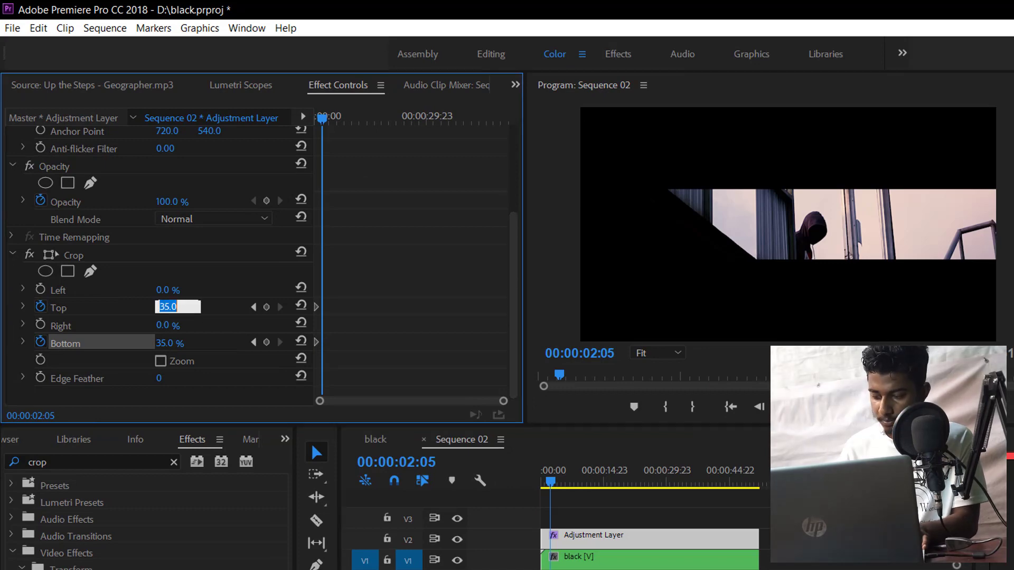
{"action": "type", "text": "25"}
{"action": "key", "text": "Return"}
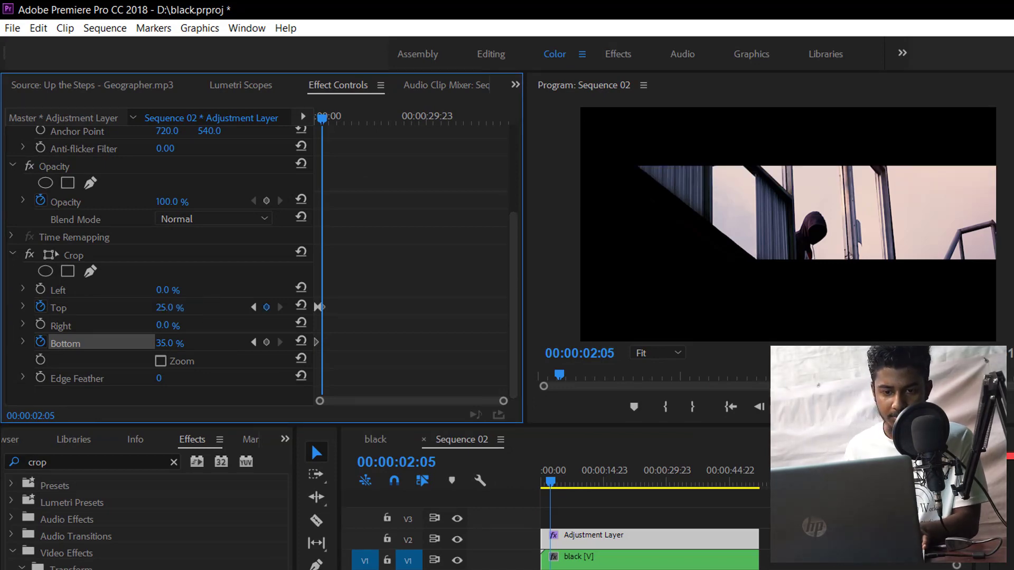
{"action": "left_click", "coordinate": [168, 343]}
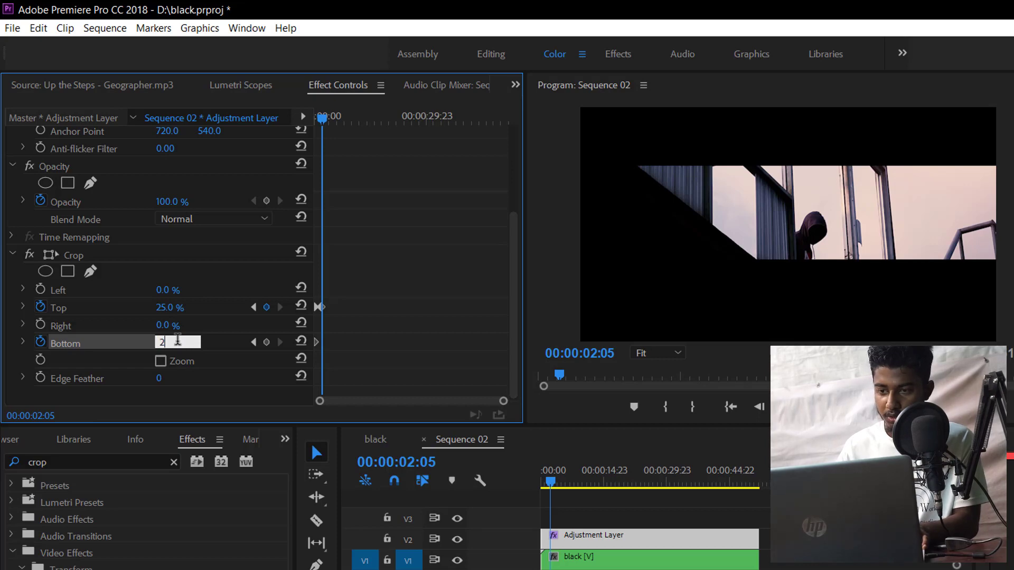
{"action": "type", "text": "25"}
{"action": "key", "text": "Return"}
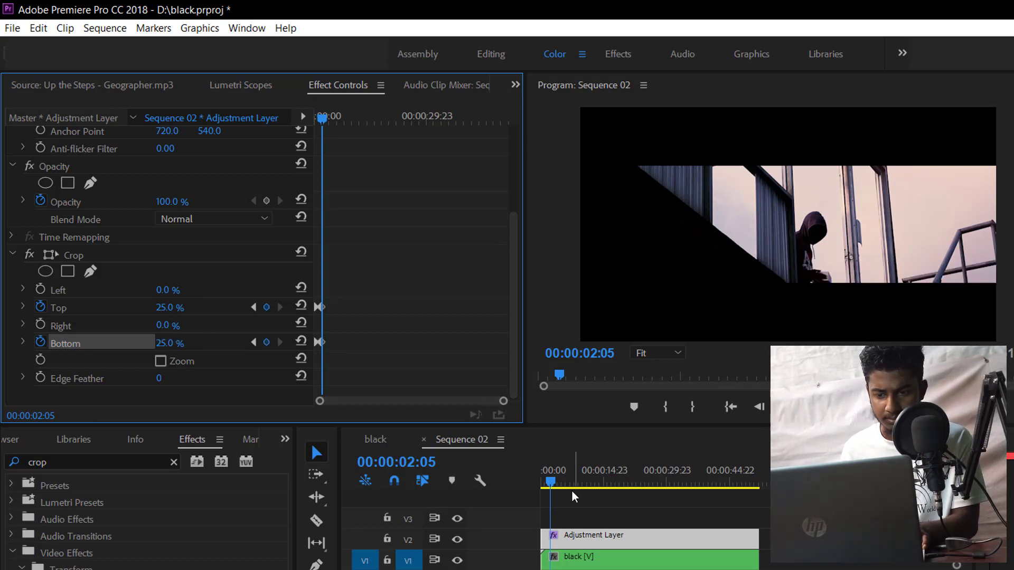
Move the playhead to 00:00:03:10 and set the Crop effect's Top and Bottom to 15%
{"action": "left_click_drag", "start_coordinate": [550, 484], "coordinate": [555, 483]}
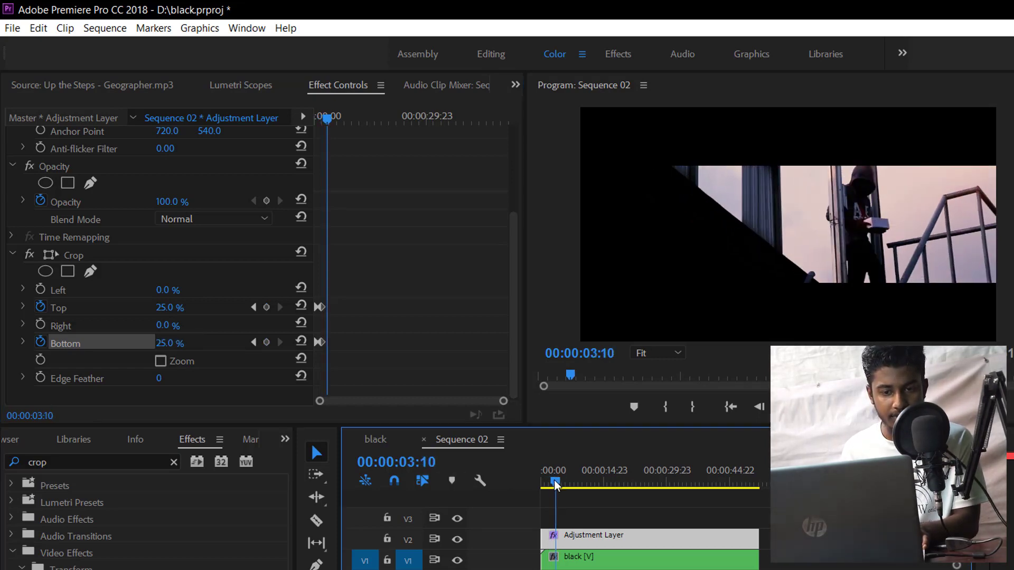
{"action": "left_click", "coordinate": [174, 307]}
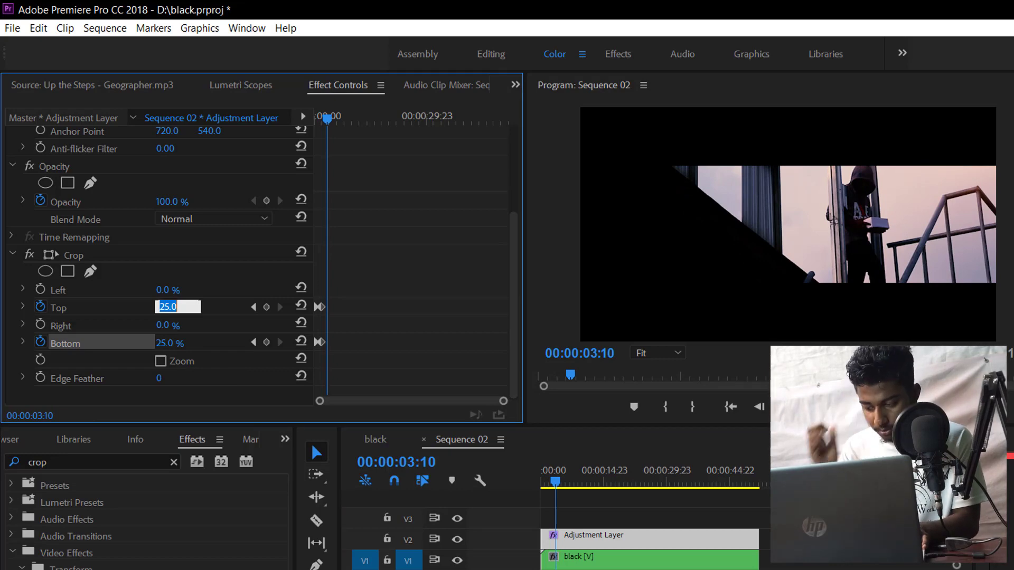
{"action": "type", "text": "15"}
{"action": "key", "text": "Return"}
{"action": "left_click", "coordinate": [170, 342]}
{"action": "type", "text": "15"}
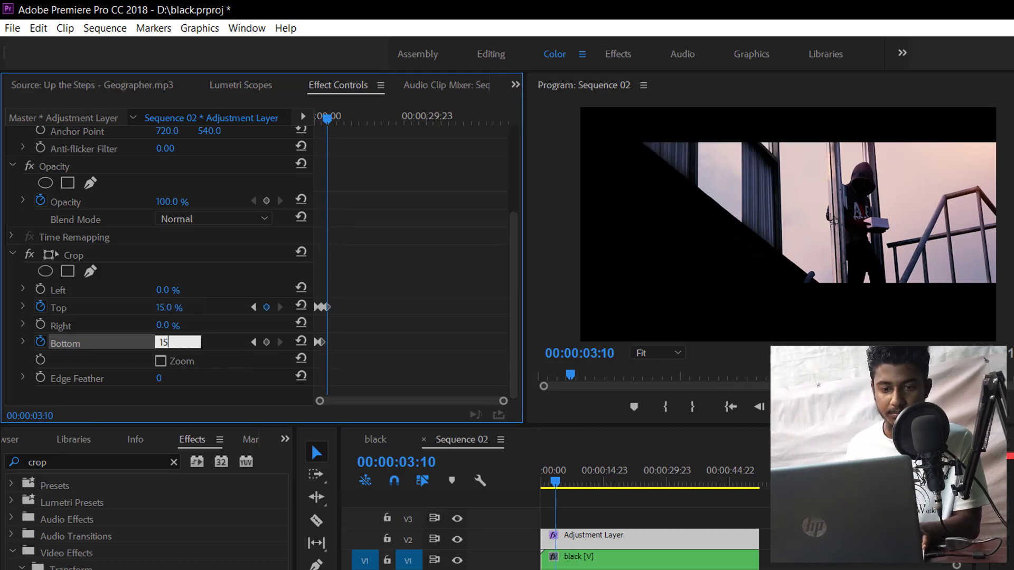
{"action": "key", "text": "Return"}
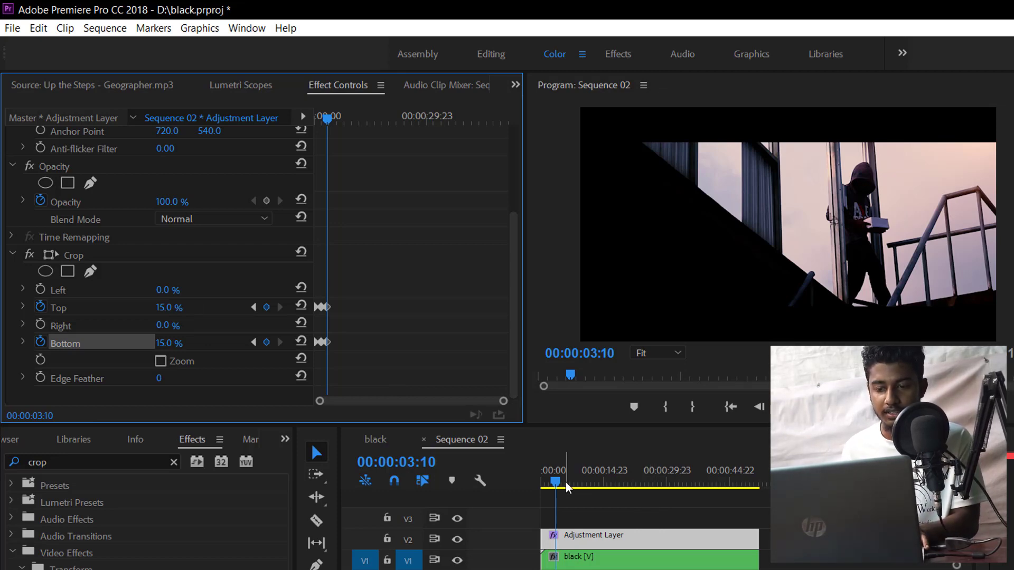
Play the crop animation from the start of the sequence and compare it with playback while the V2 track is hidden
{"action": "left_click_drag", "start_coordinate": [567, 487], "coordinate": [482, 482]}
{"action": "key", "text": "space"}
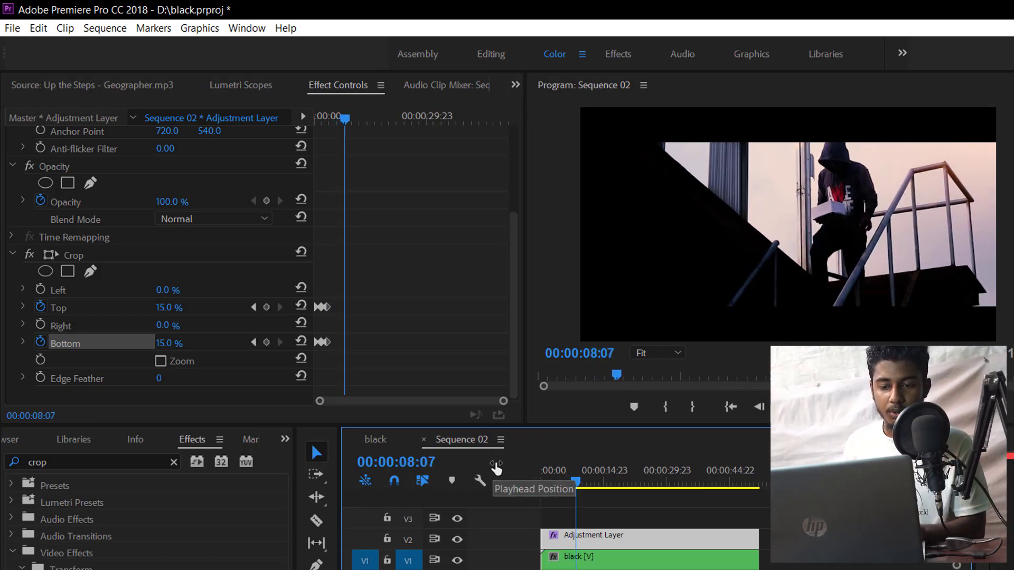
{"action": "left_click", "coordinate": [458, 539]}
{"action": "left_click_drag", "start_coordinate": [585, 484], "coordinate": [504, 479]}
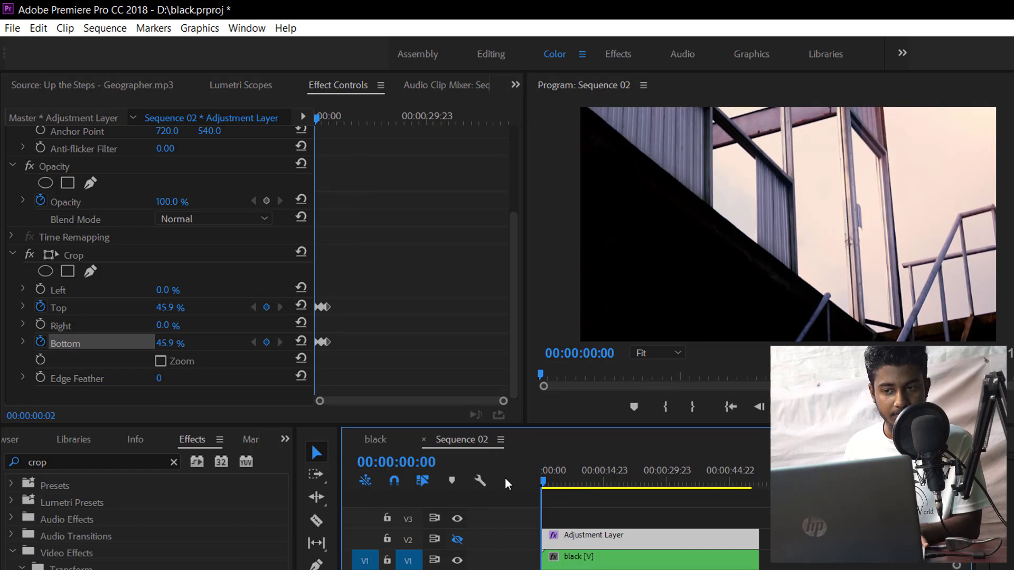
{"action": "key", "text": "space"}
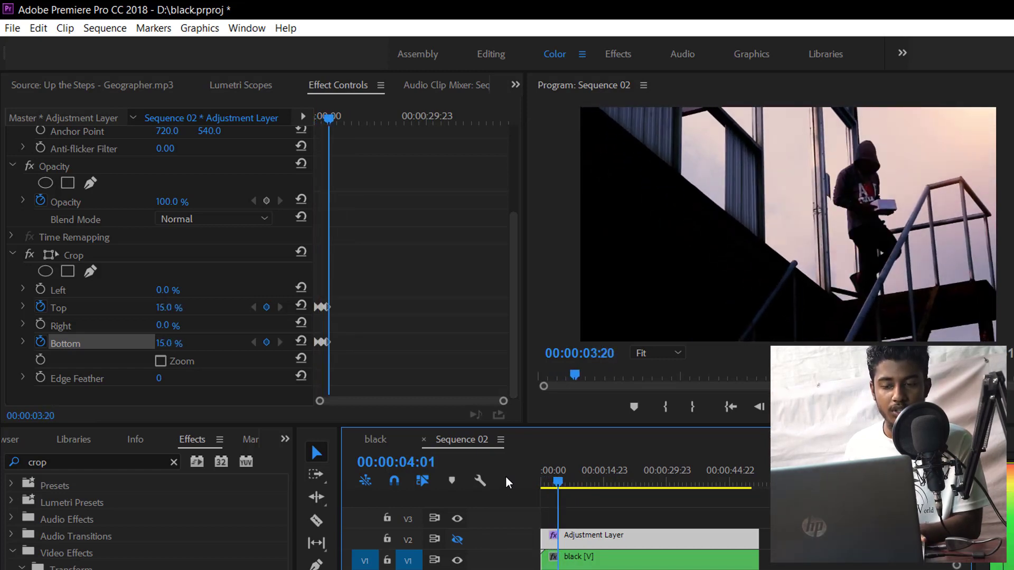
{"action": "key", "text": "space"}
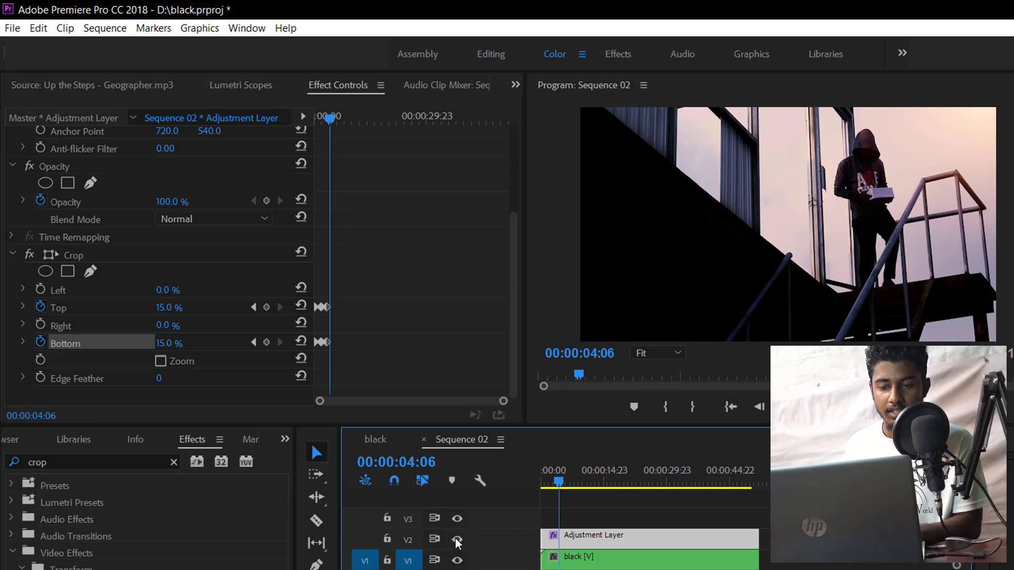
Show the V2 track again and play the sequence from the start with the crop animation
{"action": "left_click", "coordinate": [457, 540]}
{"action": "left_click_drag", "start_coordinate": [559, 481], "coordinate": [521, 480]}
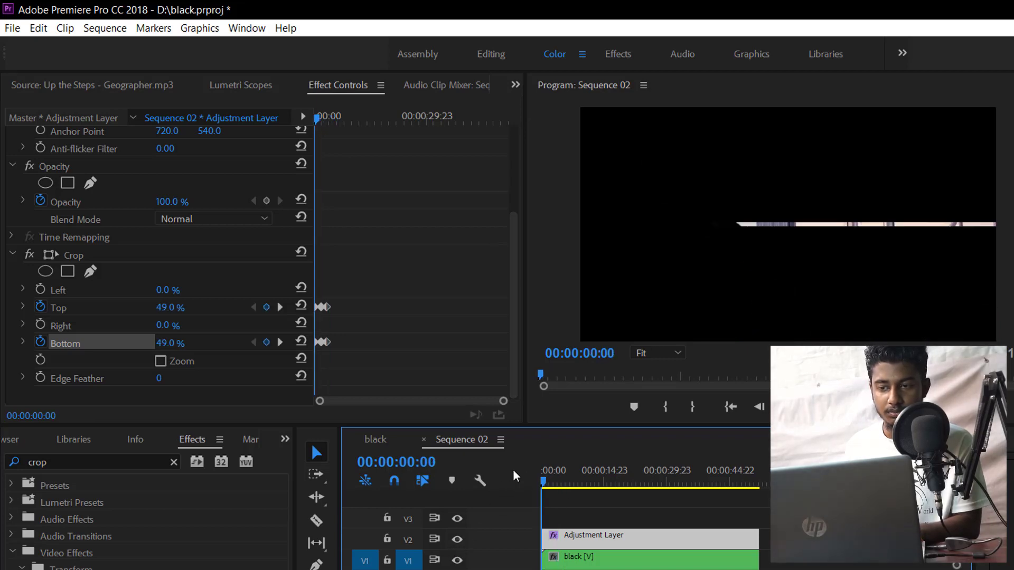
{"action": "key", "text": "space"}
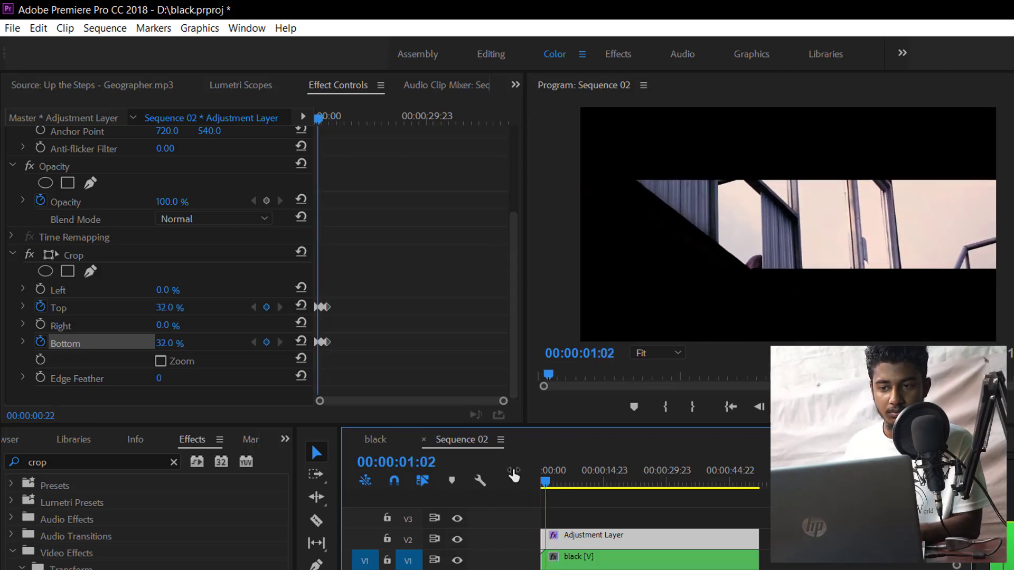